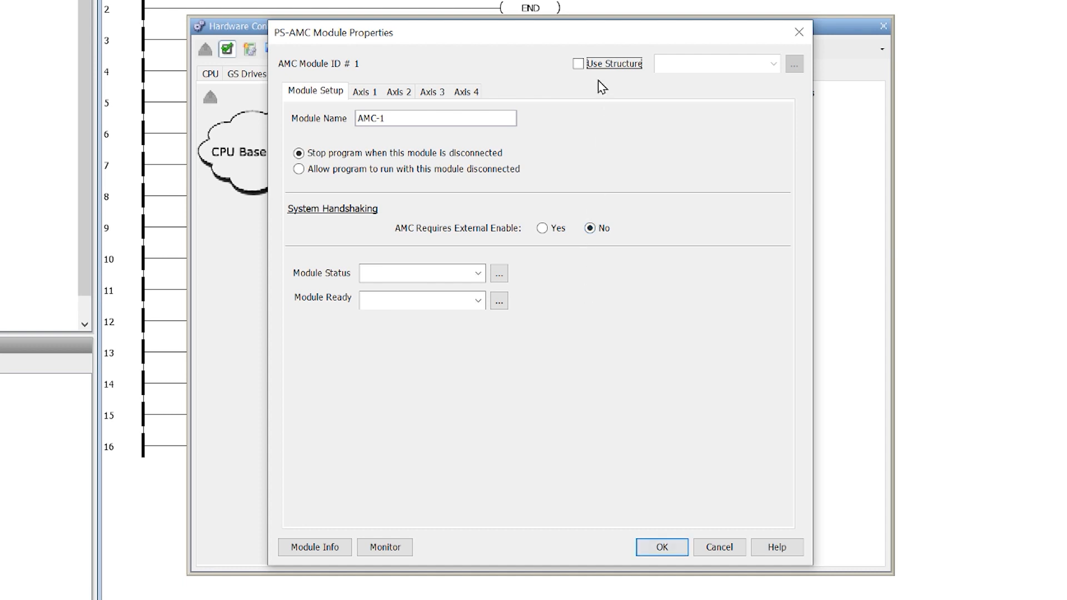
- Enable Use Structure for the PS-AMC module and name the structure AMC
{"action": "left_click", "coordinate": [581, 65]}
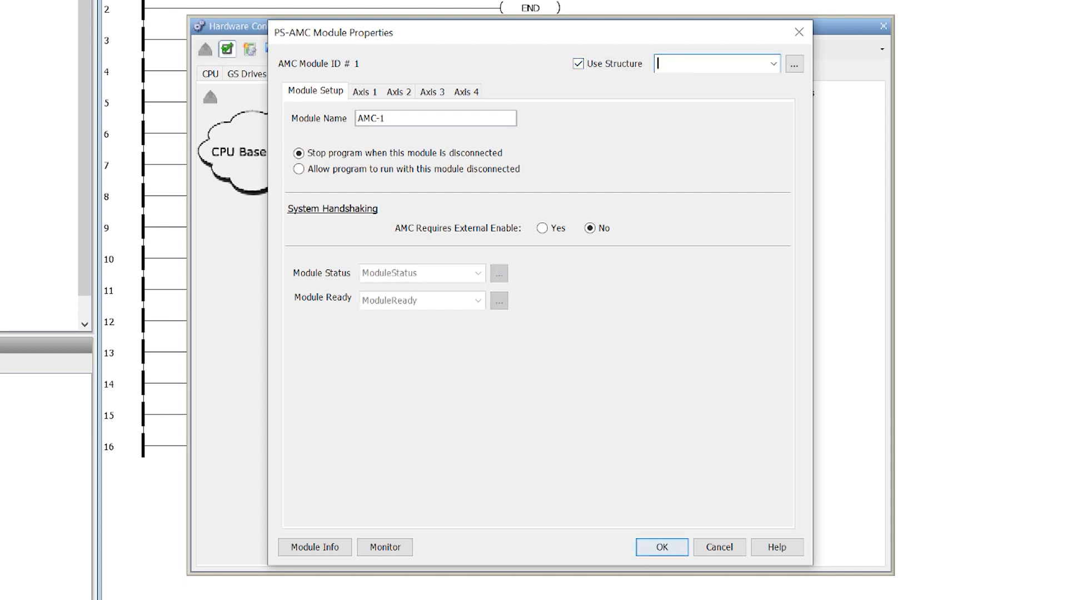
{"action": "type", "text": "AMC"}
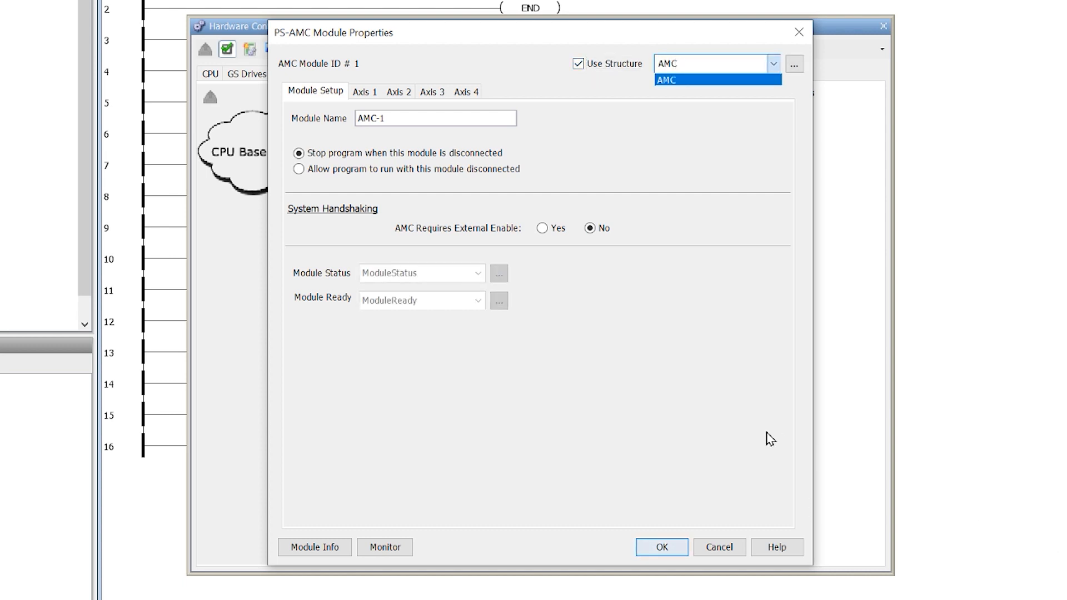
{"action": "left_click", "coordinate": [712, 431]}
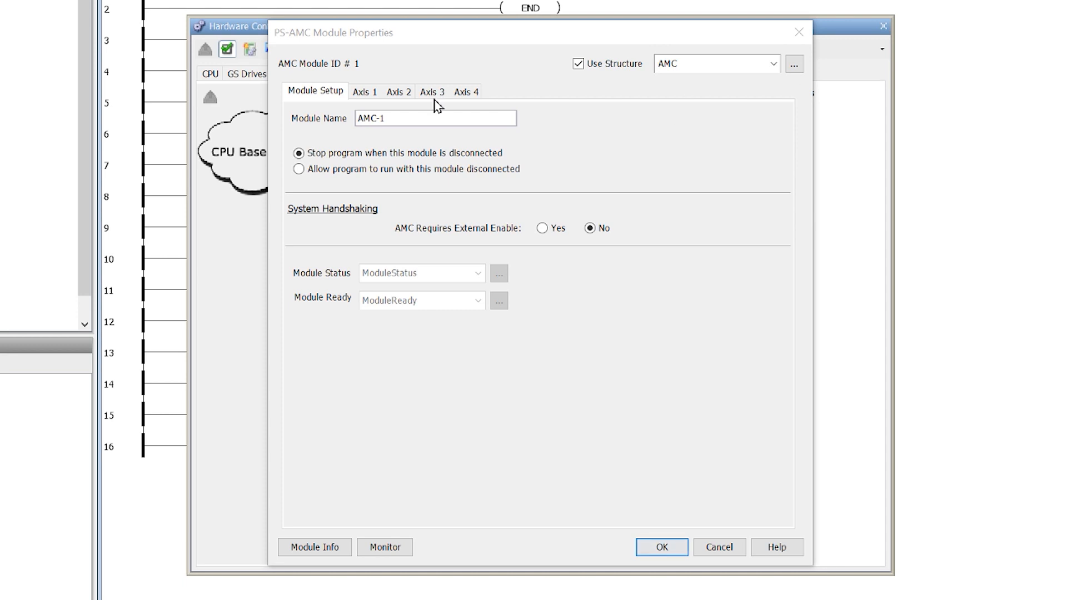
- Scale Axis 1 with the standard position unit inch equal to 360 pulses
{"action": "left_click", "coordinate": [364, 91]}
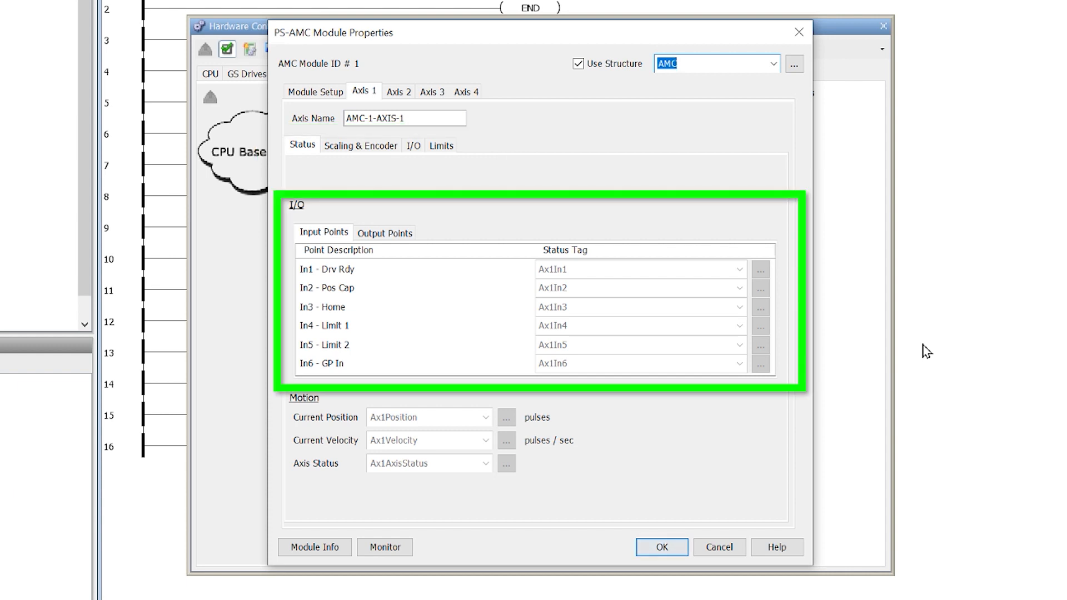
{"action": "left_click", "coordinate": [385, 234]}
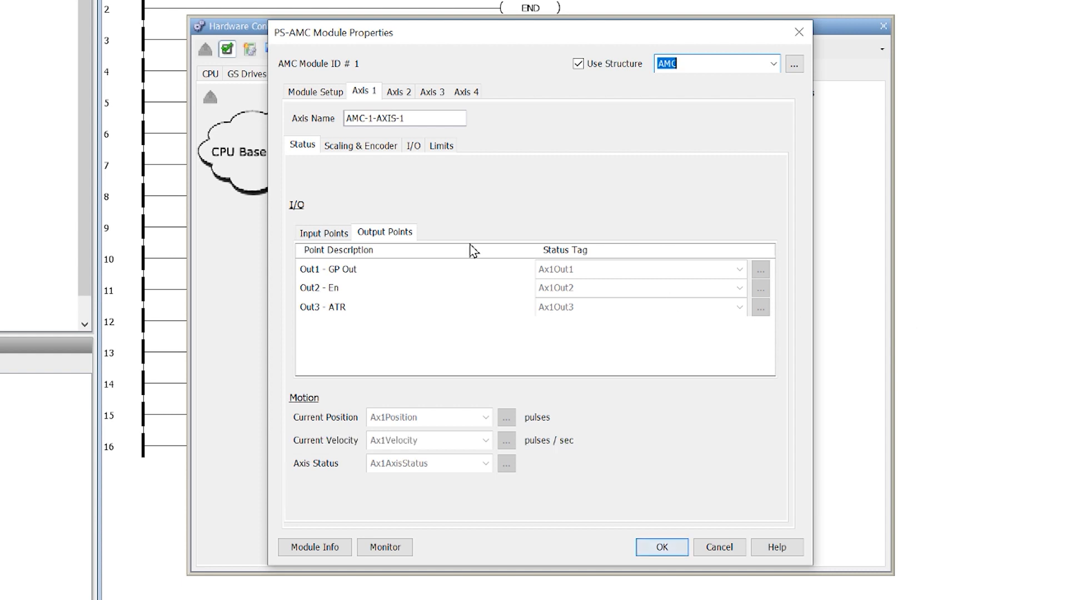
{"action": "left_click", "coordinate": [358, 146]}
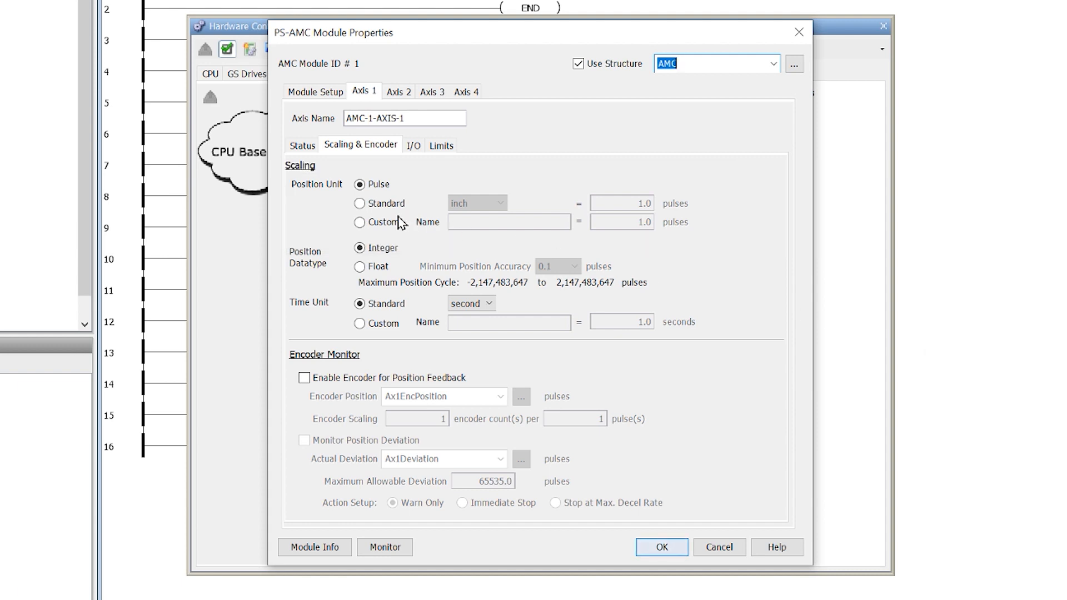
{"action": "left_click", "coordinate": [371, 204]}
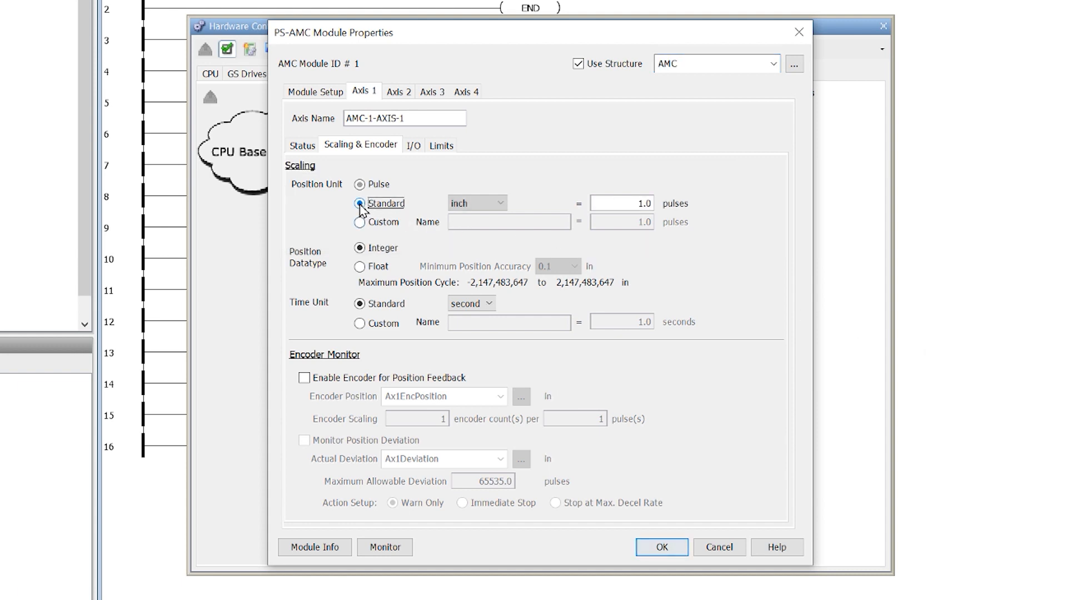
{"action": "left_click", "coordinate": [501, 205]}
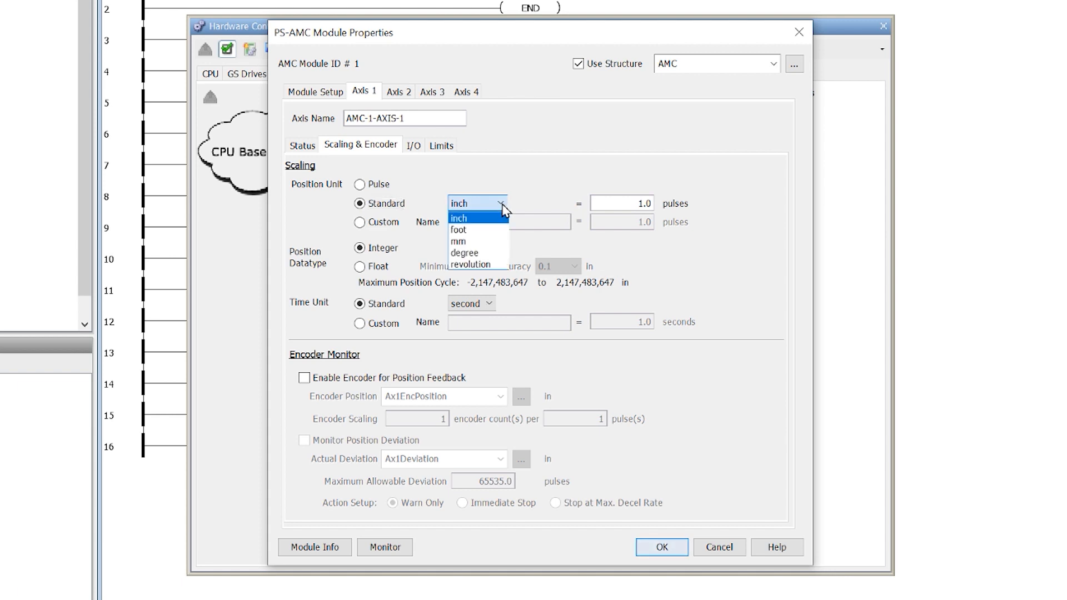
{"action": "left_click", "coordinate": [503, 209]}
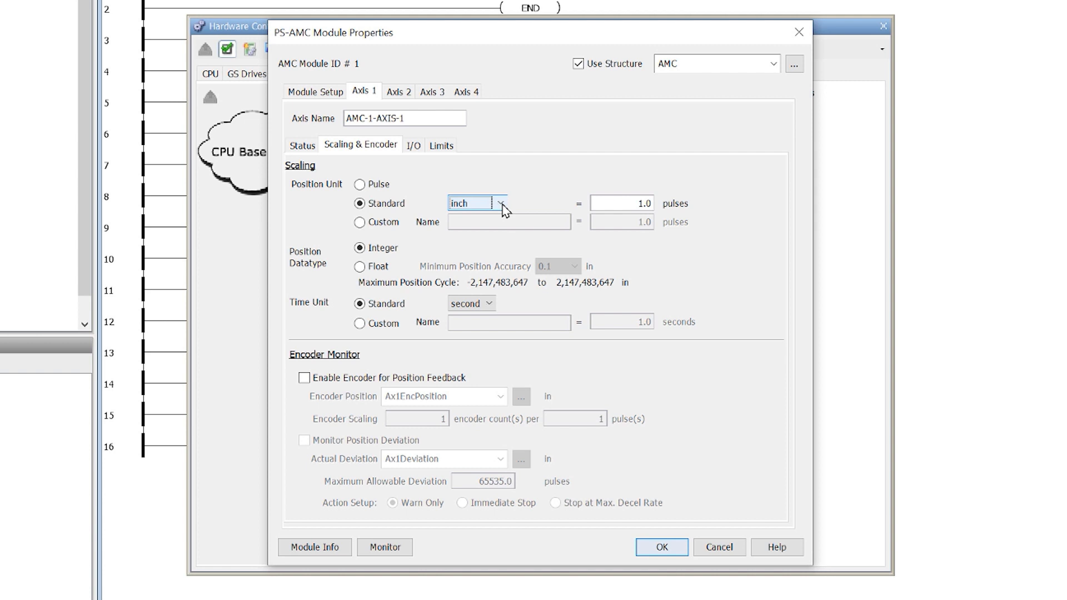
{"action": "double_click", "coordinate": [623, 199]}
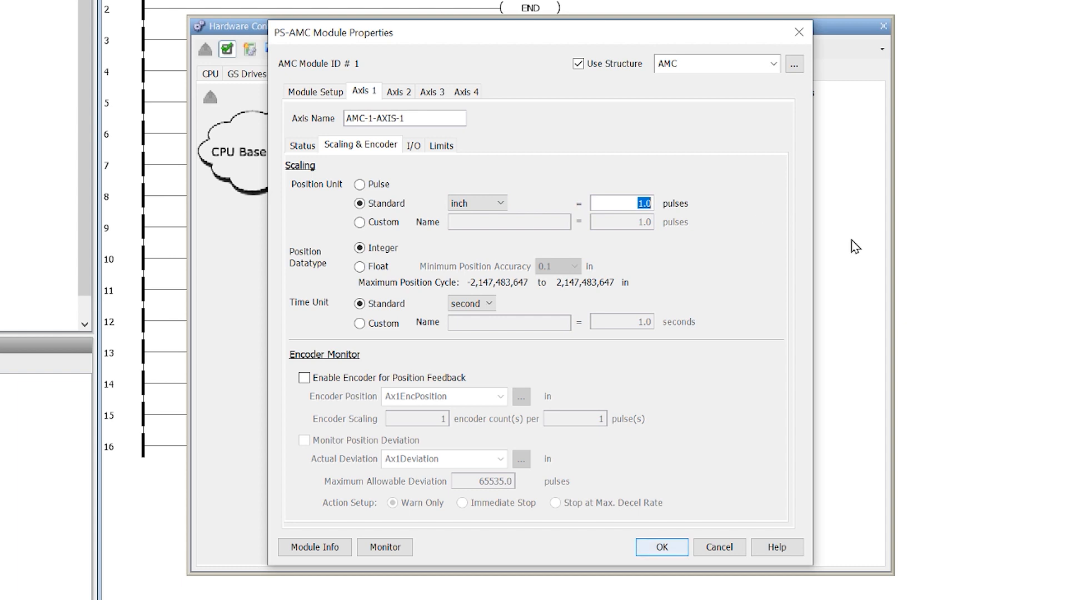
{"action": "type", "text": "360"}
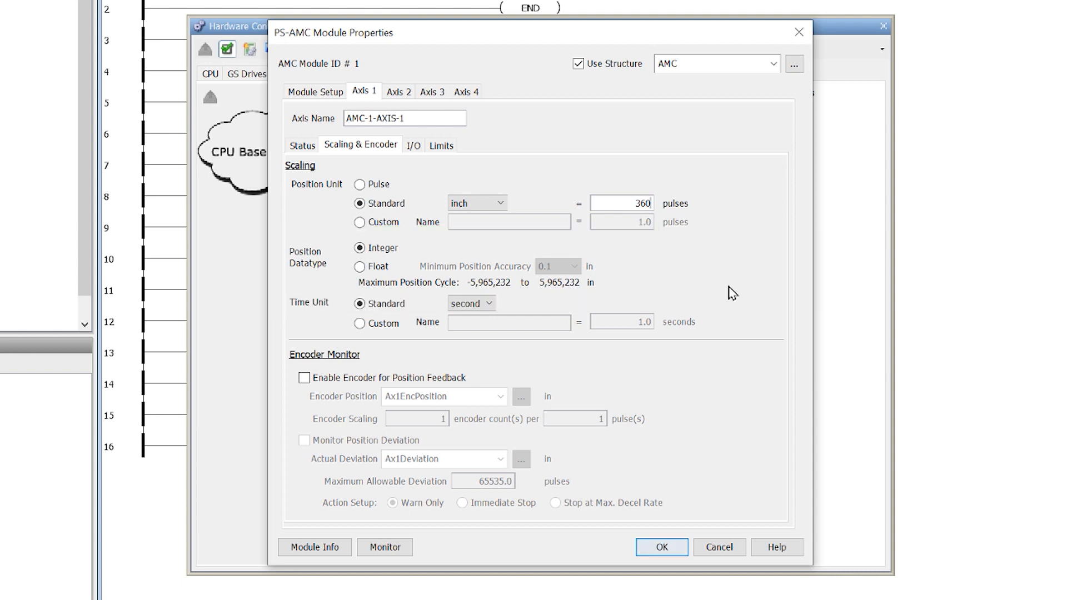
- Set Axis 1's position datatype to Float with 0.1 in minimum position accuracy, keeping second as the standard time unit
{"action": "left_click", "coordinate": [361, 267]}
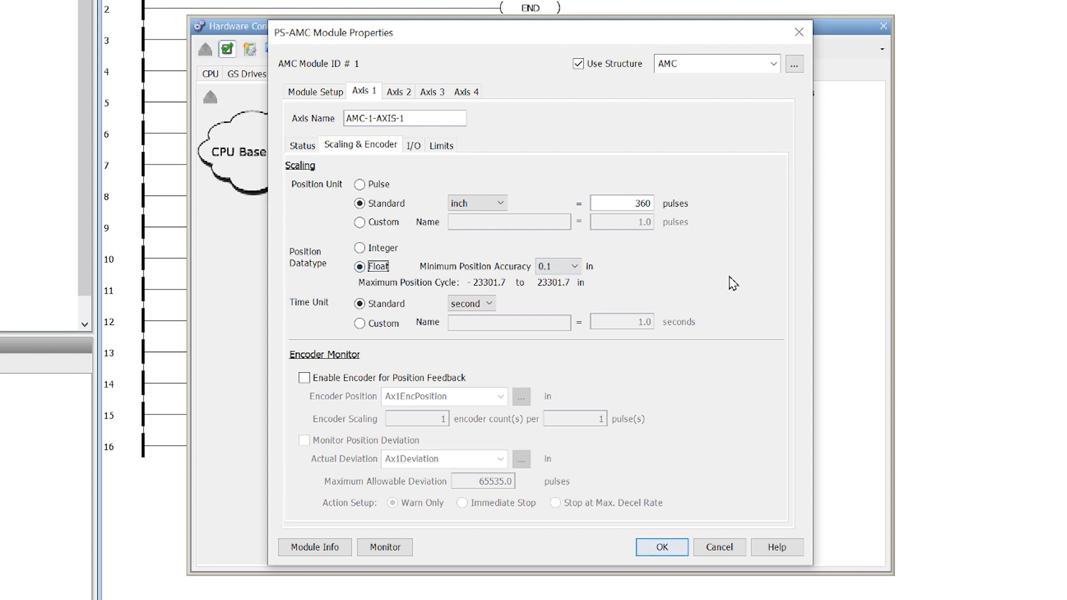
{"action": "left_click", "coordinate": [565, 268]}
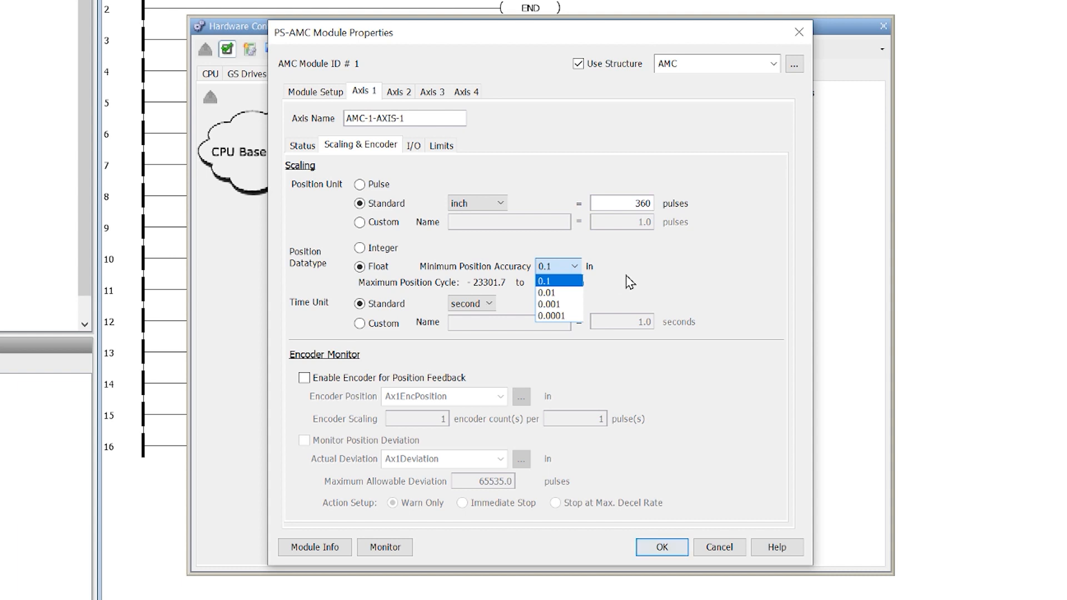
{"action": "left_click", "coordinate": [567, 282]}
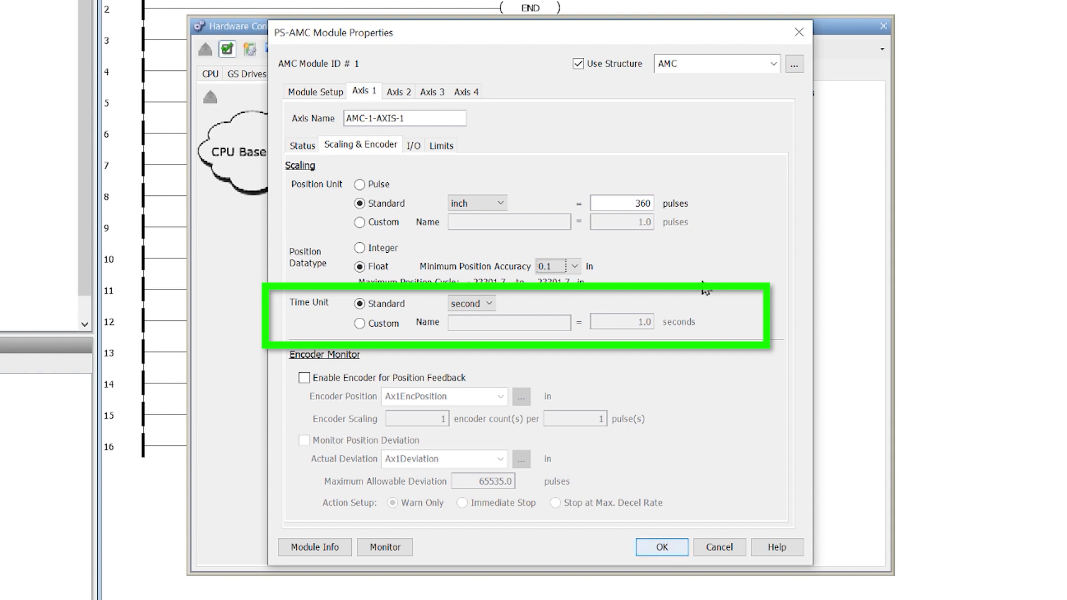
{"action": "left_click", "coordinate": [488, 304]}
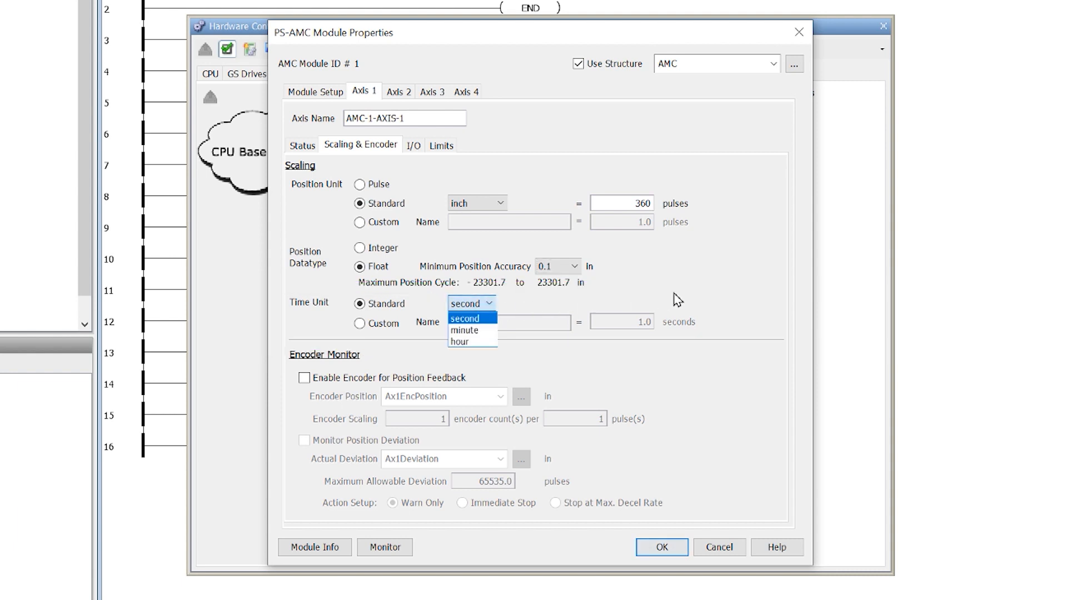
{"action": "left_click", "coordinate": [712, 299]}
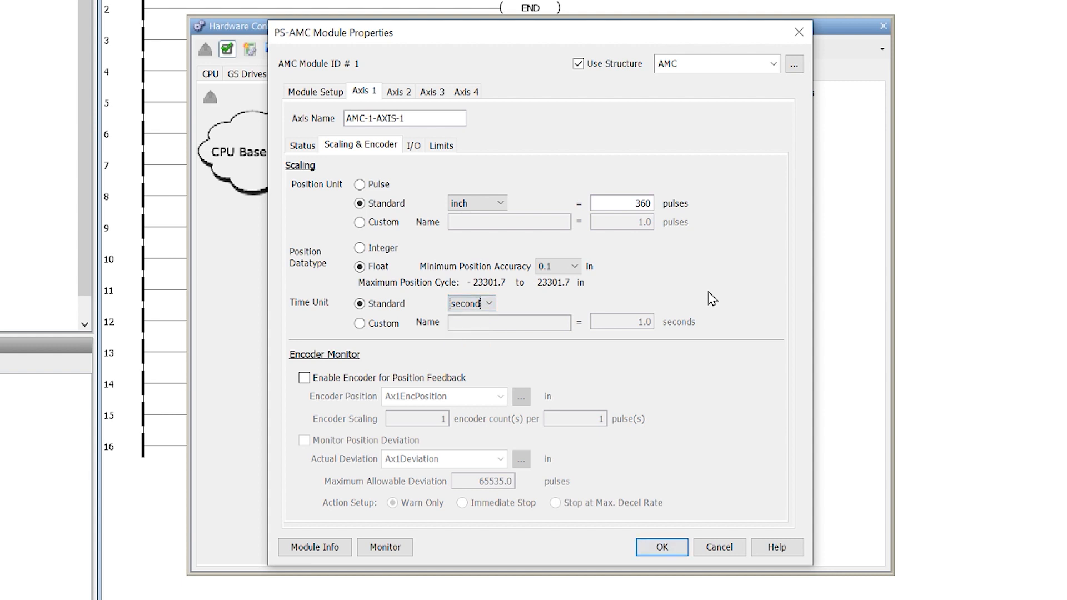
- Enable the encoder for position feedback on Axis 1 at 2 encoder counts per pulse, and turn on position deviation monitoring
{"action": "left_click", "coordinate": [304, 378]}
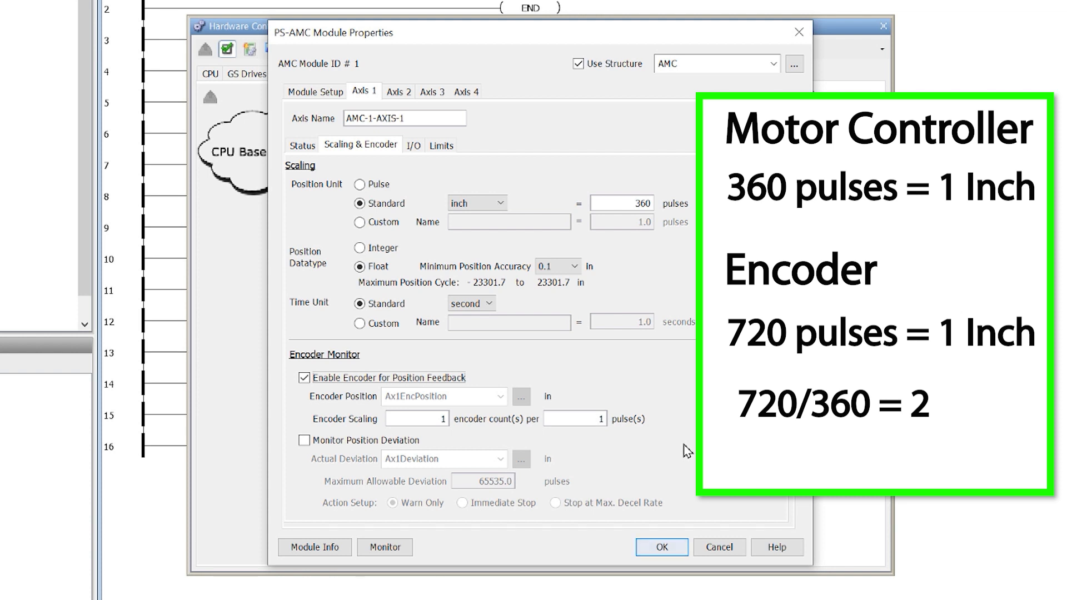
{"action": "double_click", "coordinate": [439, 418]}
{"action": "type", "text": "2"}
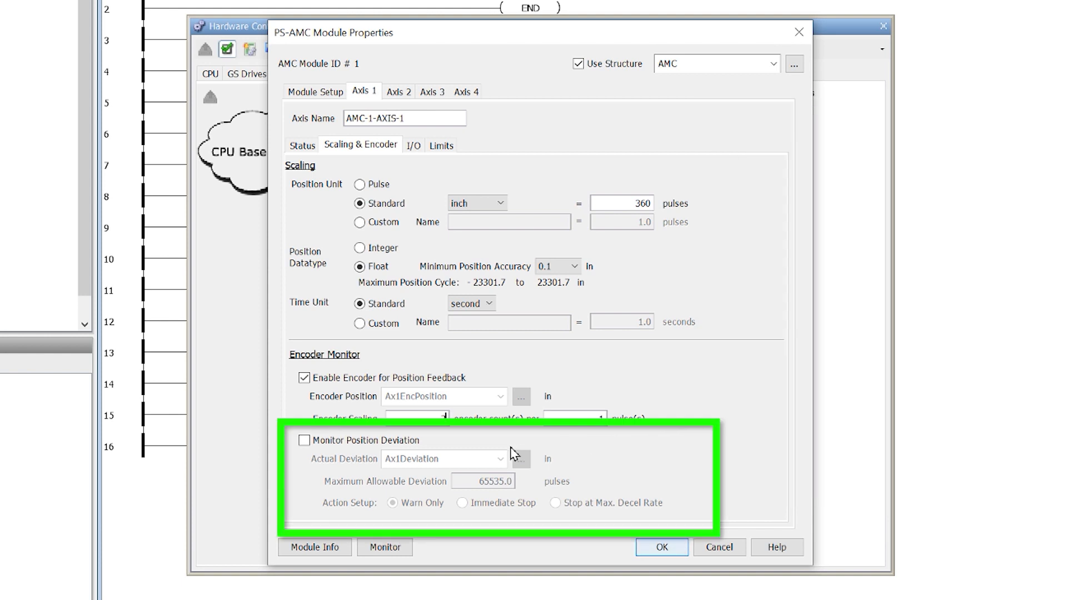
{"action": "left_click", "coordinate": [305, 442]}
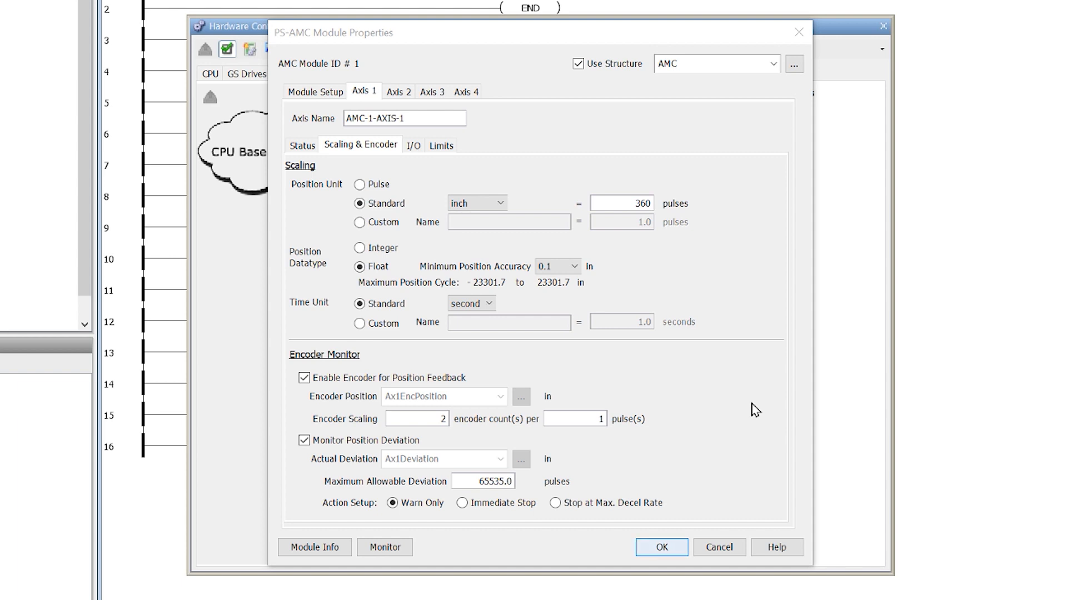
- Set Axis Requires Enable to Yes in Axis 1's drive handshaking
{"action": "left_click", "coordinate": [413, 146]}
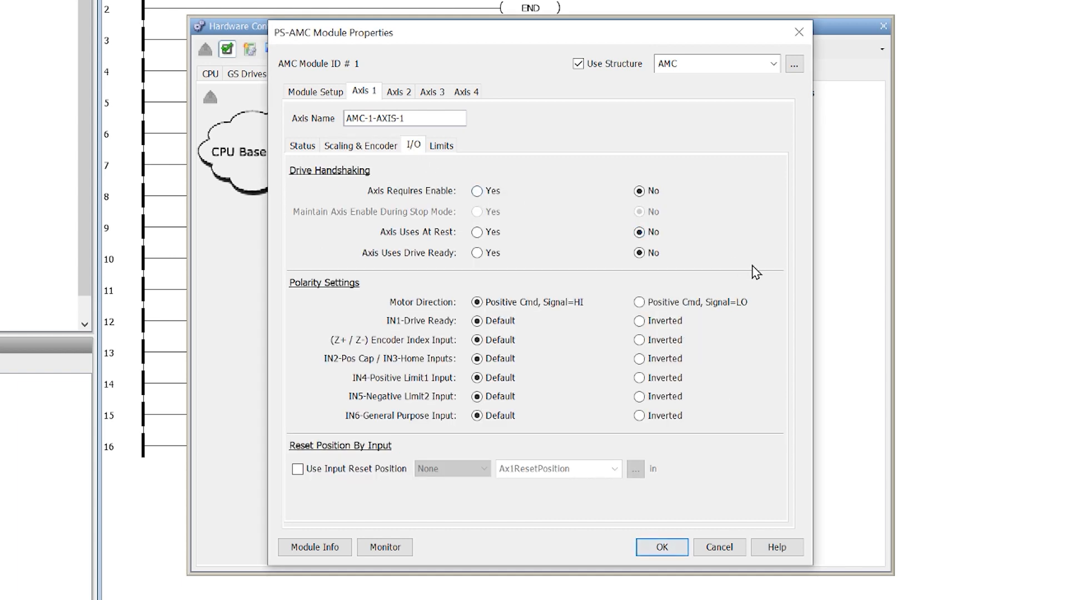
{"action": "left_click", "coordinate": [480, 195]}
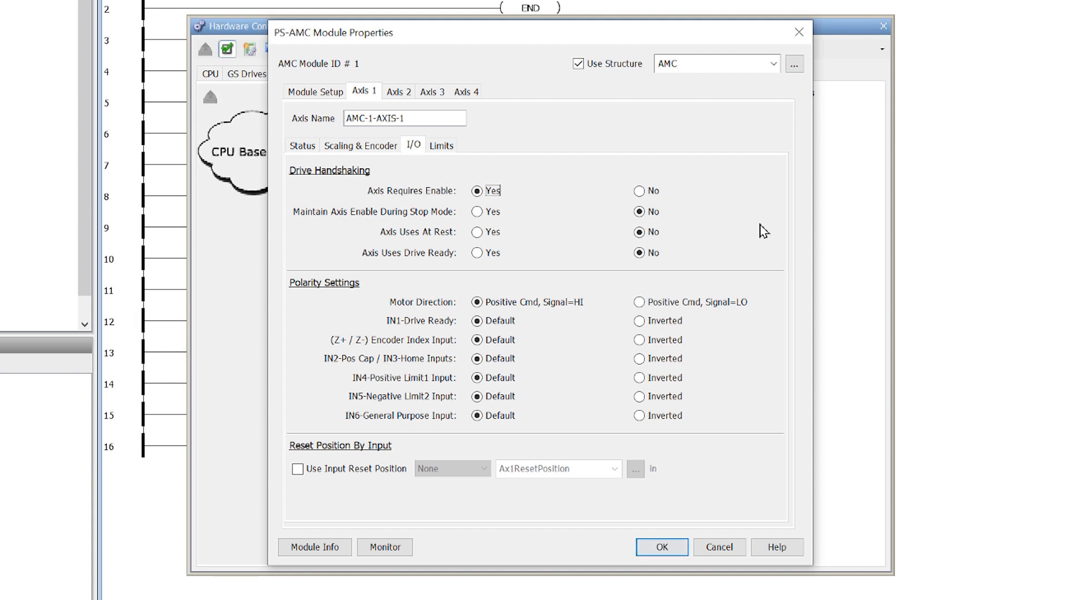
{"action": "left_click", "coordinate": [298, 472]}
{"action": "left_click", "coordinate": [463, 472]}
{"action": "left_click", "coordinate": [456, 507]}
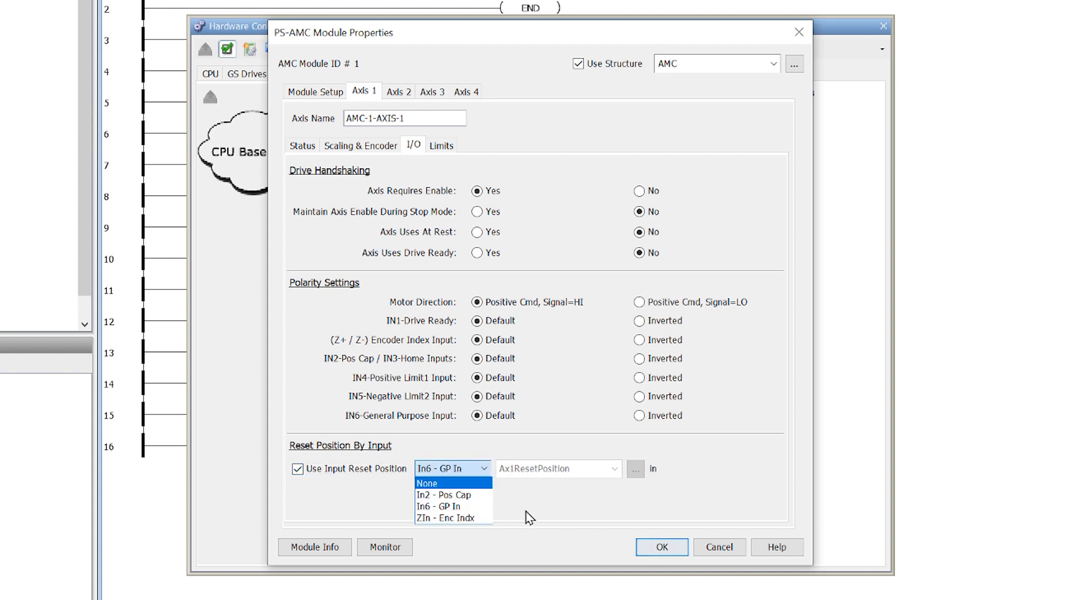
{"action": "left_click", "coordinate": [427, 483]}
{"action": "left_click", "coordinate": [298, 469]}
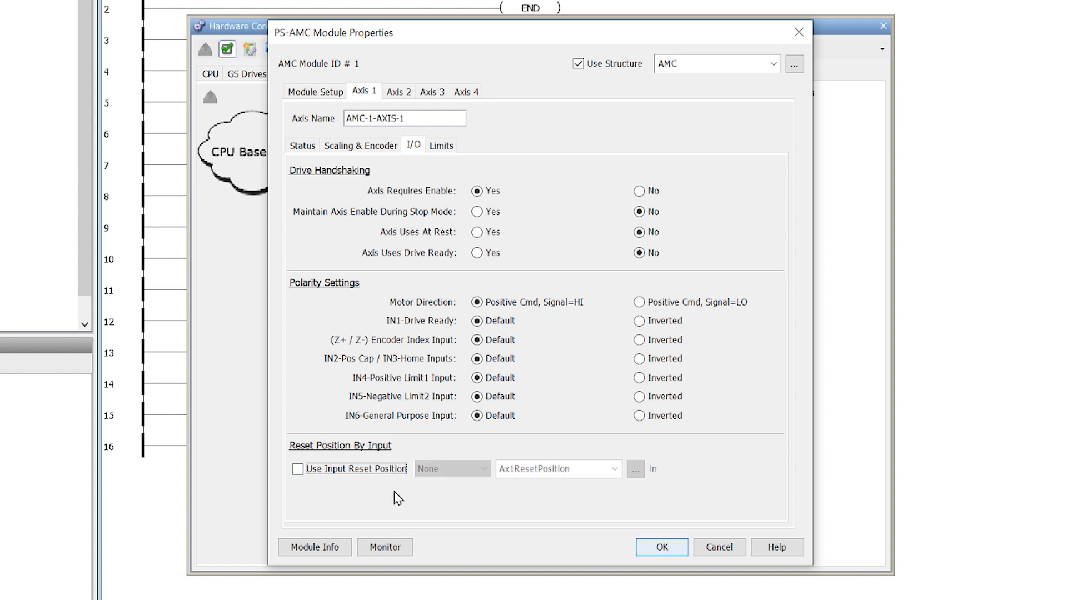
- Limit Axis 1 to 600 in/sec maximum velocity and 600 in/sec² maximum accel and decel rates, then accept the module properties
{"action": "left_click", "coordinate": [444, 148]}
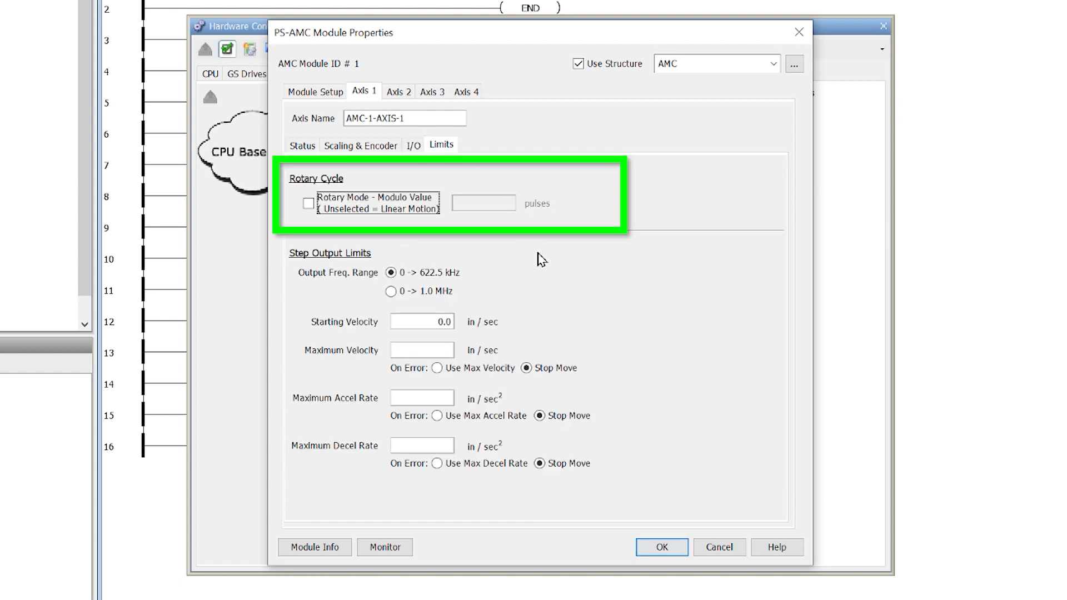
{"action": "left_click", "coordinate": [308, 204]}
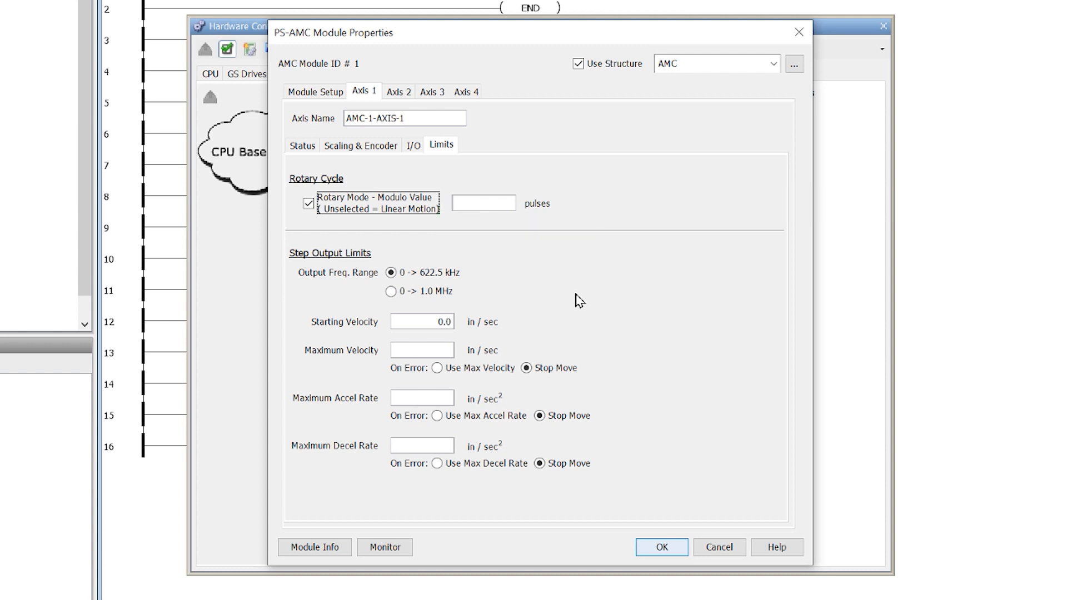
{"action": "left_click", "coordinate": [311, 203]}
{"action": "left_click", "coordinate": [424, 350]}
{"action": "type", "text": "600"}
{"action": "left_click", "coordinate": [436, 397]}
{"action": "type", "text": "600"}
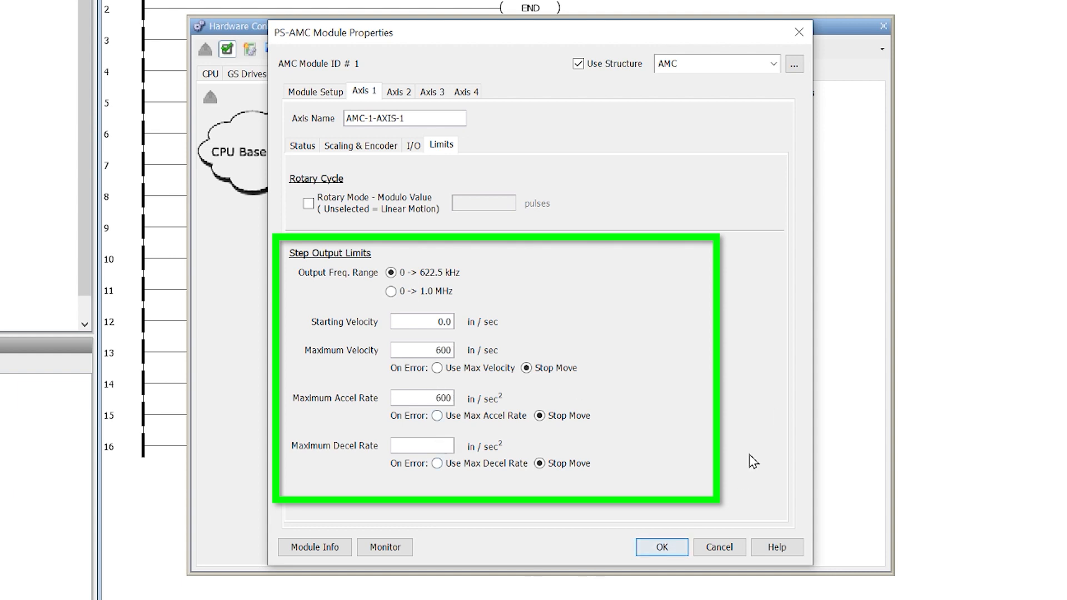
{"action": "key", "text": "Tab"}
{"action": "type", "text": "600"}
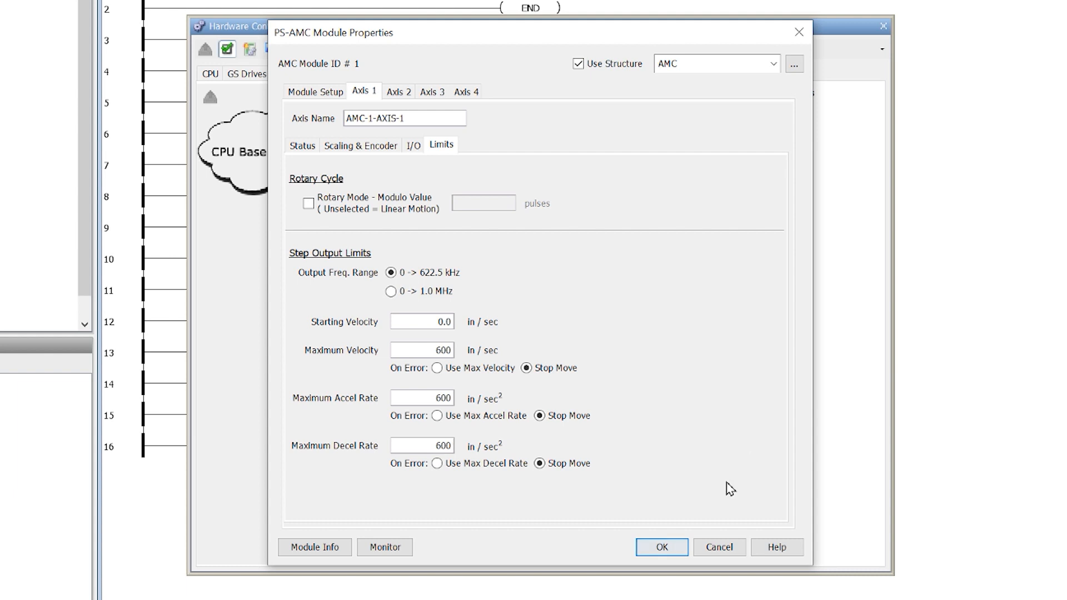
{"action": "left_click", "coordinate": [667, 550]}
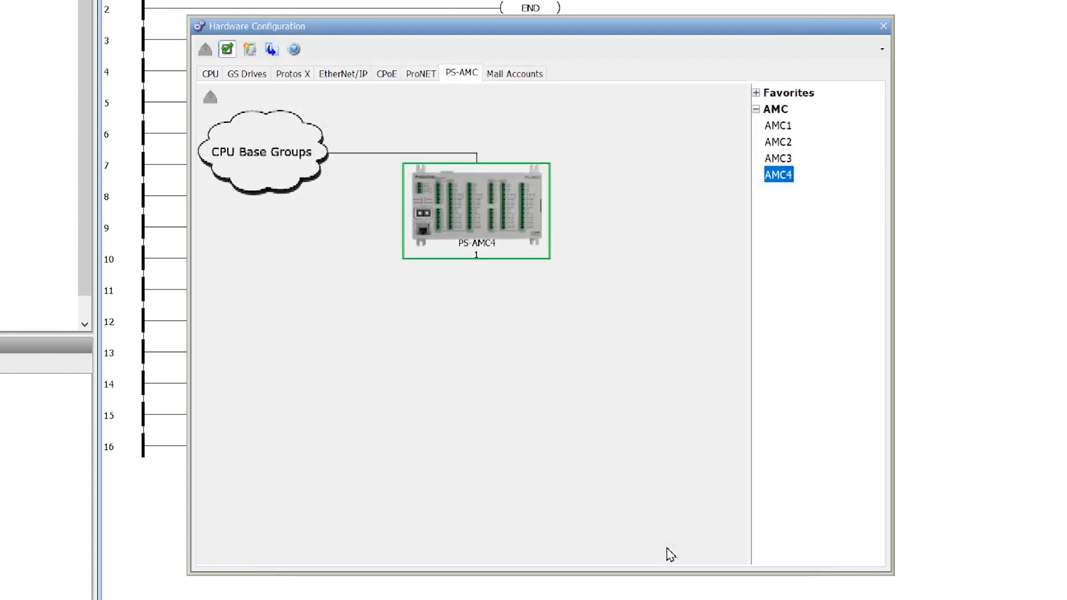